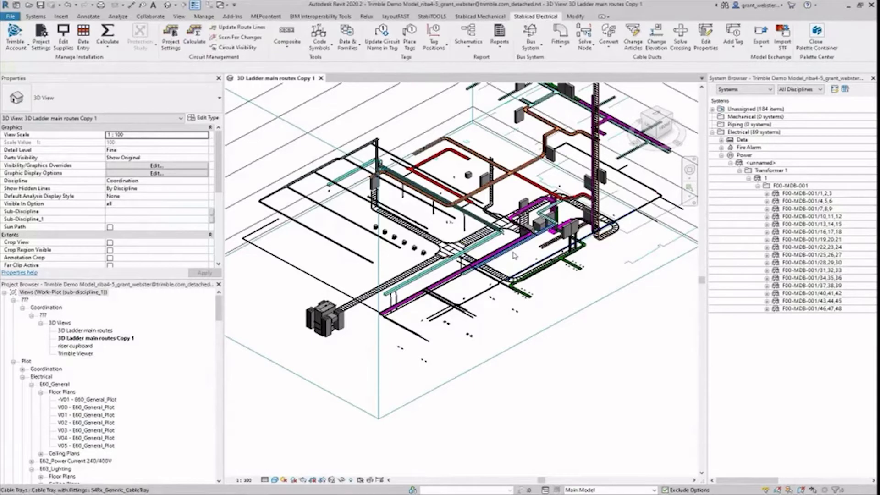
Set the Stabicad project's default containment spare capacity to 20 percent.
click(170, 36)
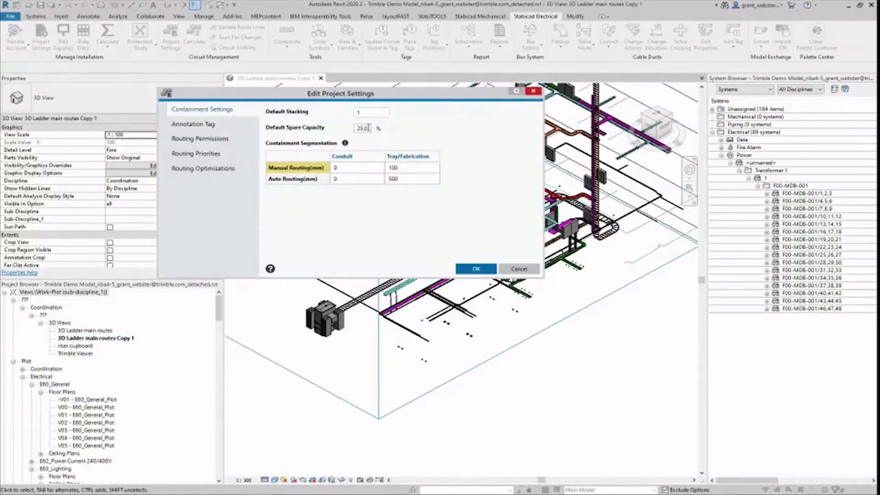
double_click(362, 129)
text(20)
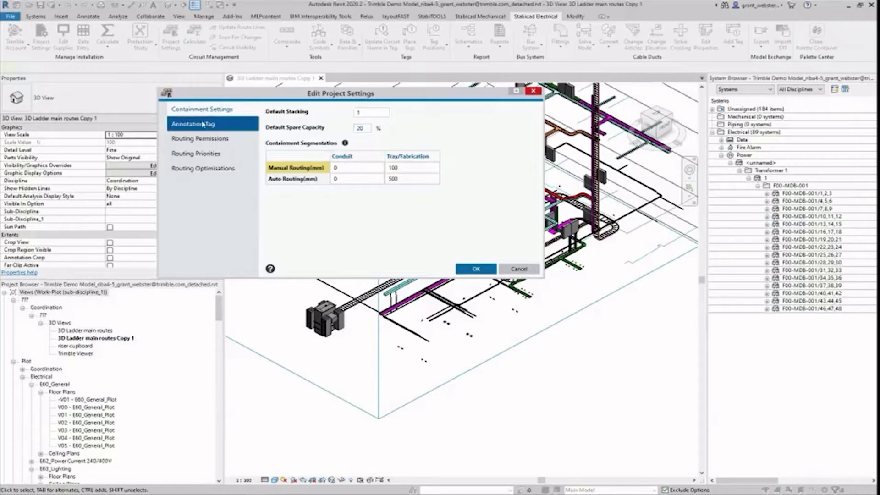
Review the Annotation Tag, Routing Permissions and Routing Priorities settings, then apply the project settings.
click(204, 127)
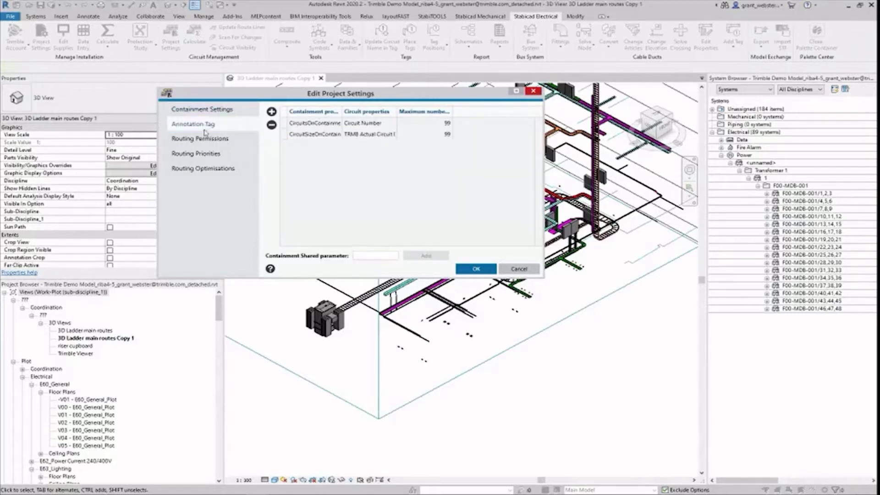
click(204, 139)
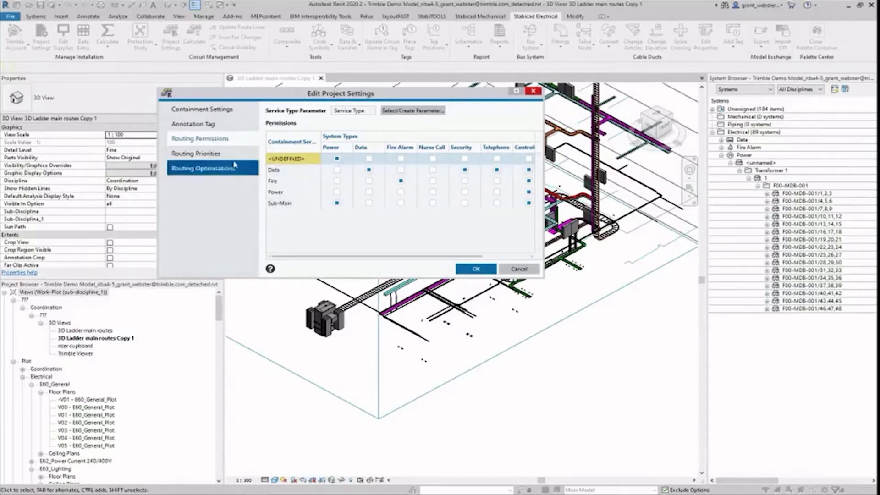
click(195, 153)
click(476, 270)
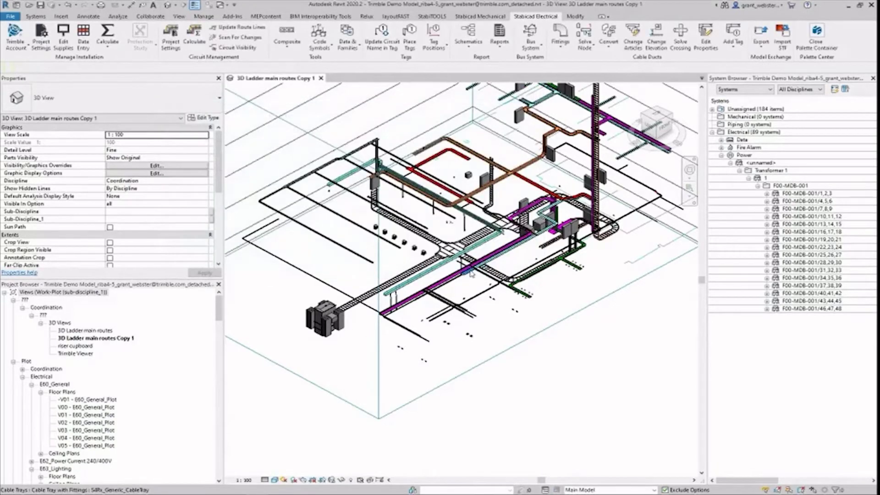
Show the routes of circuits F00-MDB-001/1,2,3 through F00-MDB-001/46,47,48.
click(807, 193)
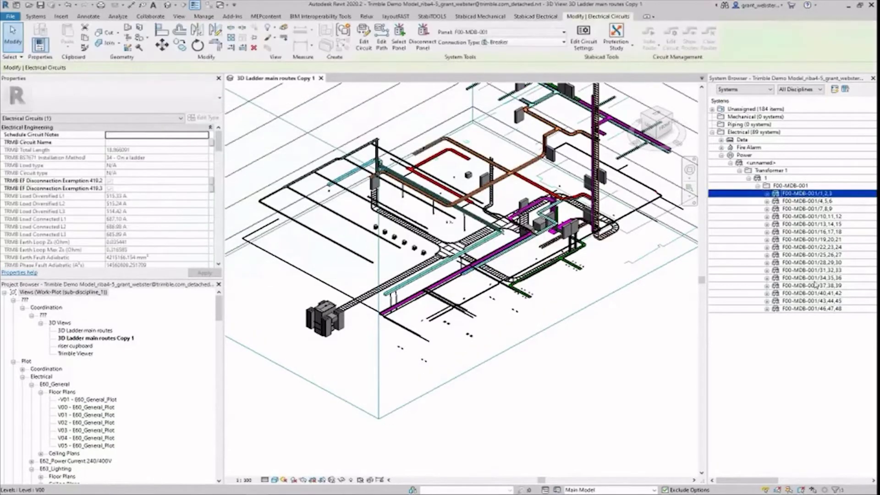
shift+click(805, 310)
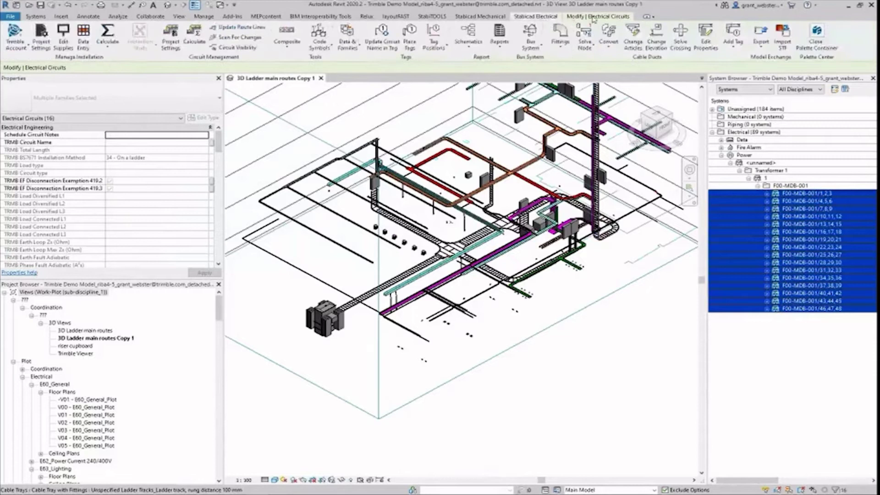
click(492, 44)
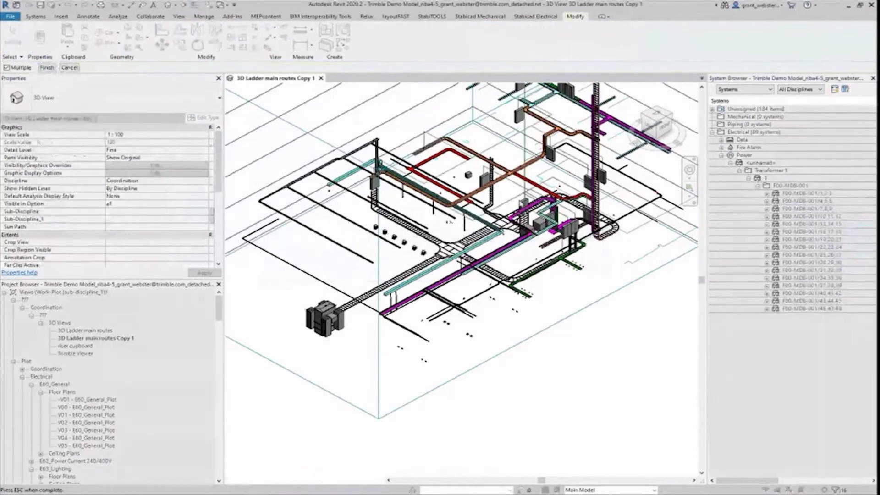
Zoom and pan the 3D view to inspect the routes across the wider tray layout.
scroll(514, 196, up, 1)
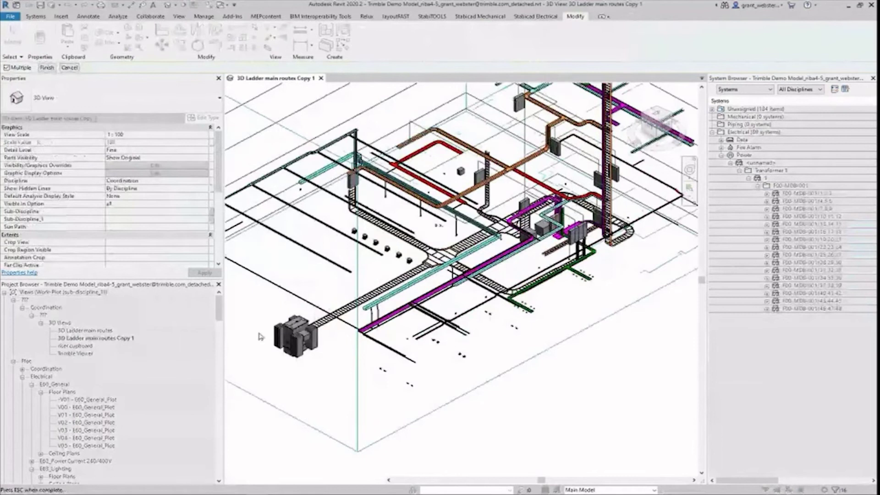
scroll(516, 254, up, 3)
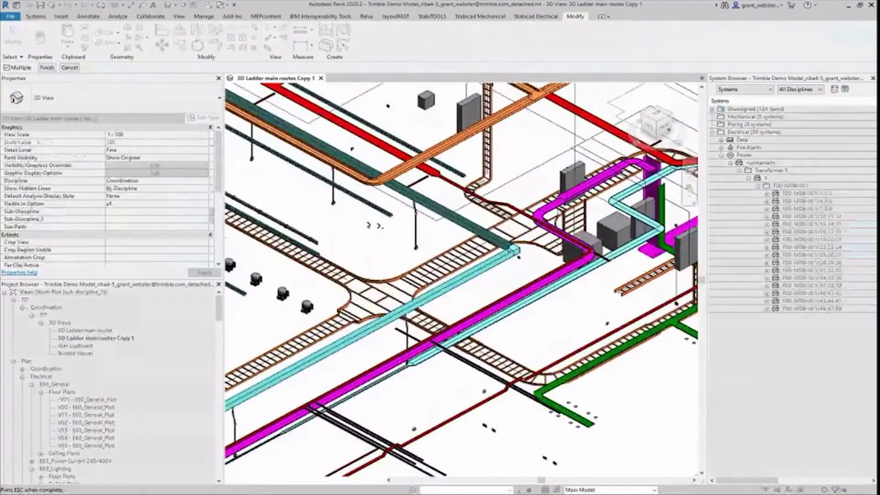
scroll(466, 241, down, 5)
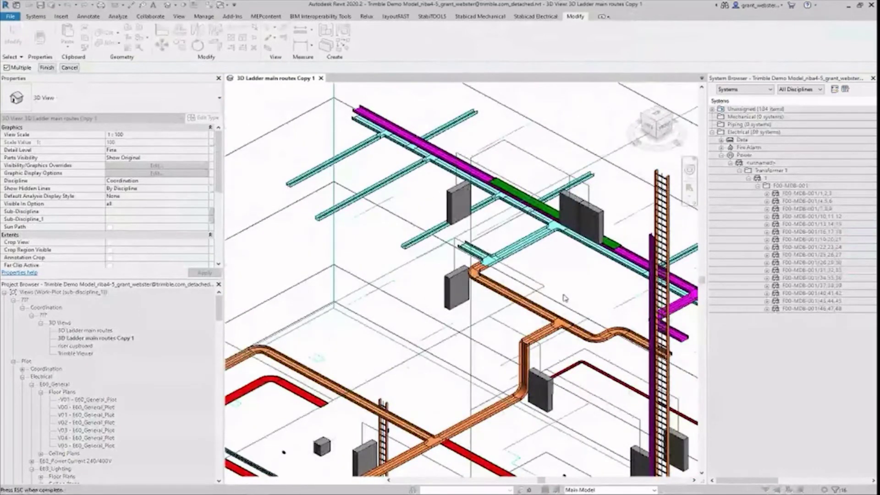
scroll(564, 298, down, 3)
middle_drag(565, 298, 501, 173)
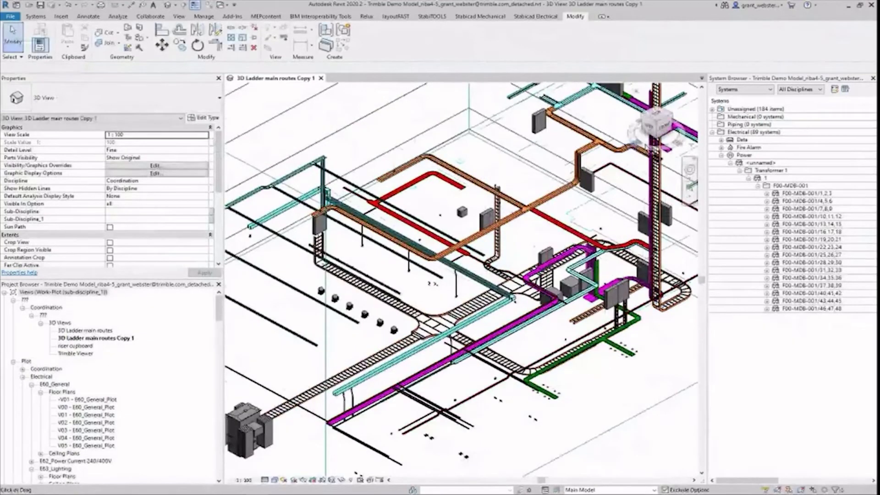
Auto-route the 16 F00-MDB-001 circuits, /1,2,3 through /46,47,48, through the containment.
click(801, 193)
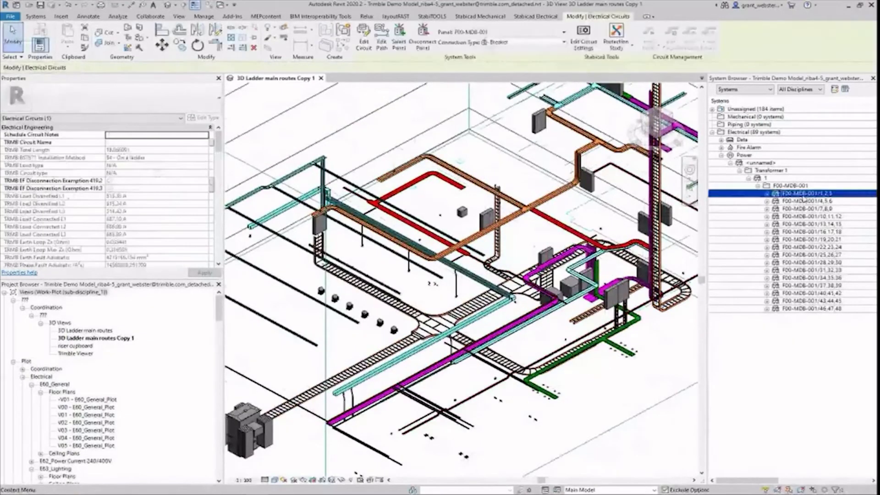
shift+click(799, 309)
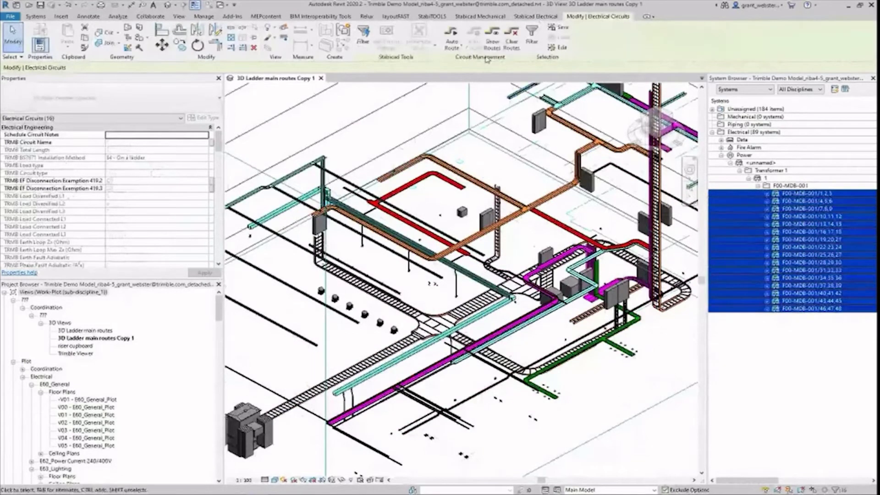
click(451, 37)
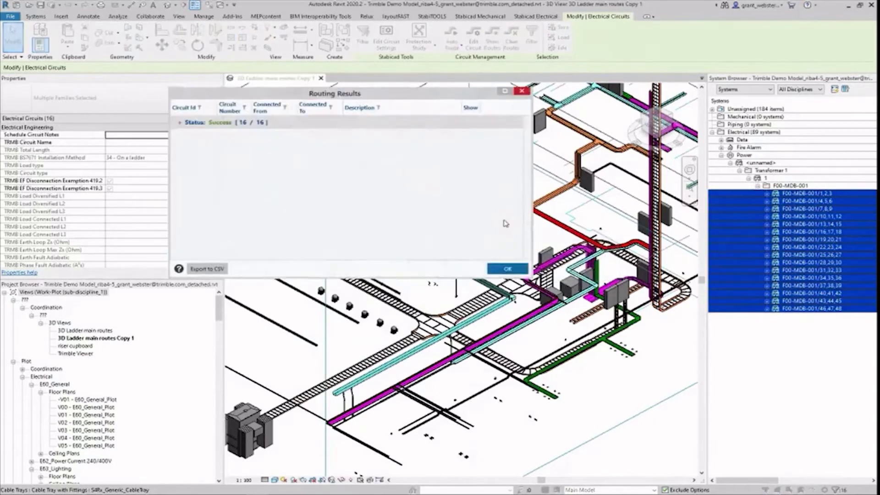
Check the 16 successfully routed circuits in the Routing Results and close them.
click(179, 123)
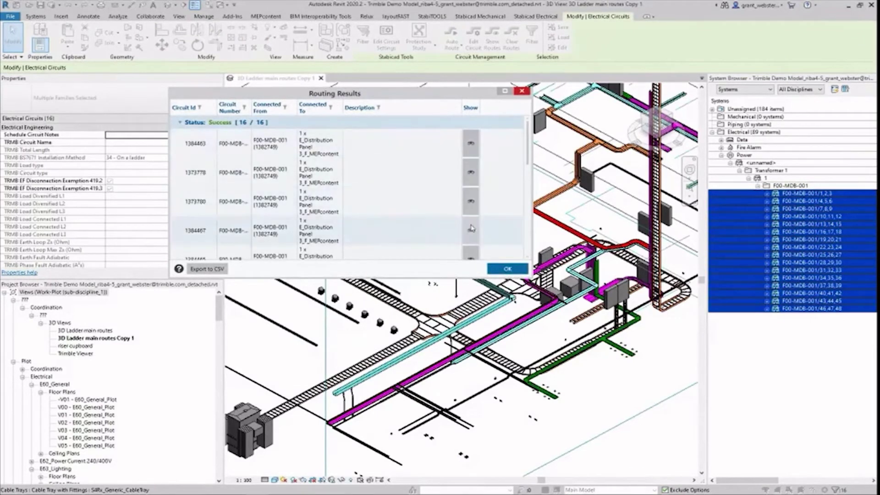
scroll(399, 229, down, 5)
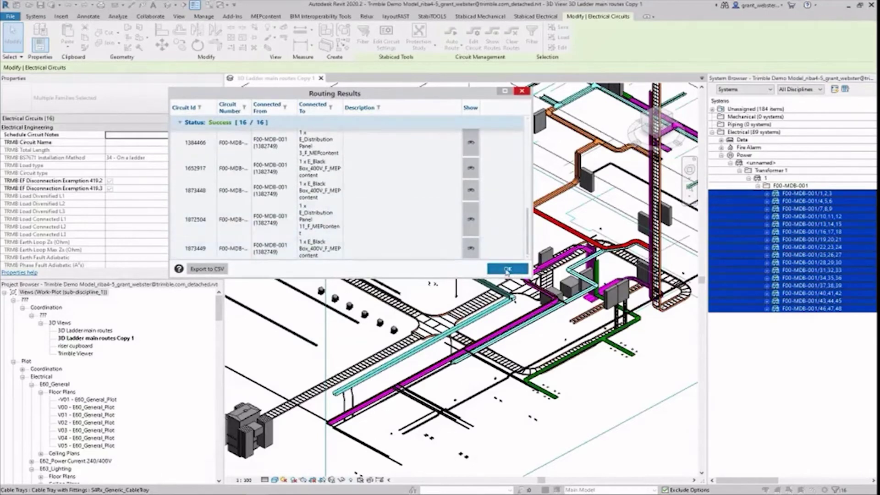
click(506, 272)
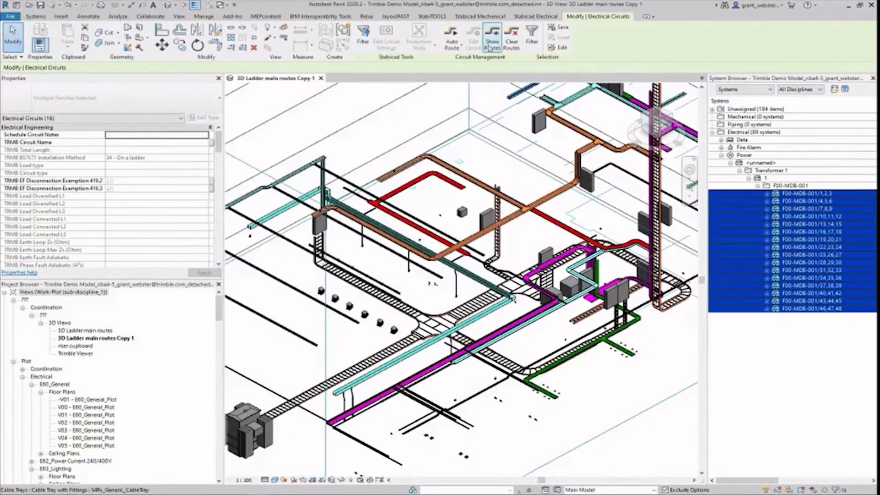
Display the newly generated circuit routes and zoom around the 3D view.
click(489, 47)
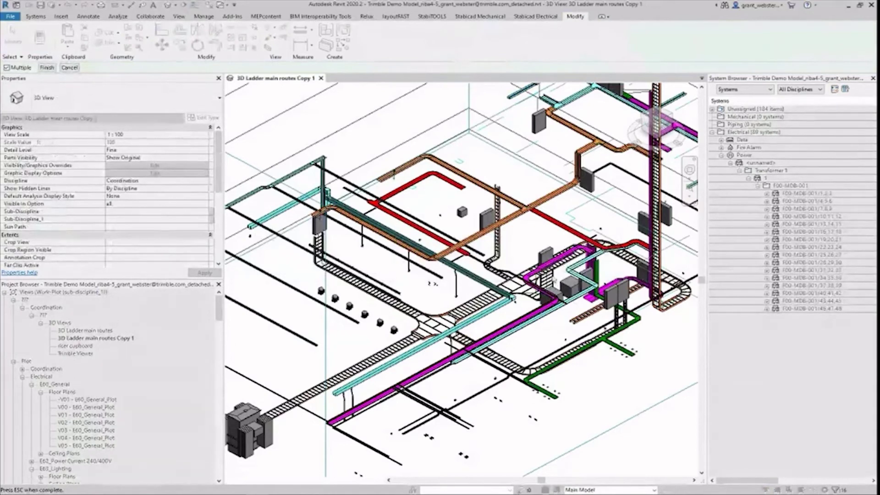
scroll(555, 274, up, 2)
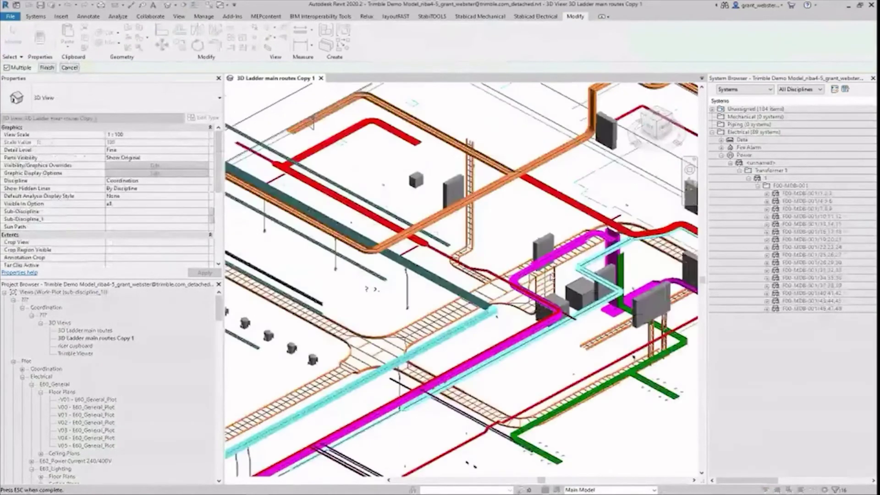
scroll(462, 280, down, 5)
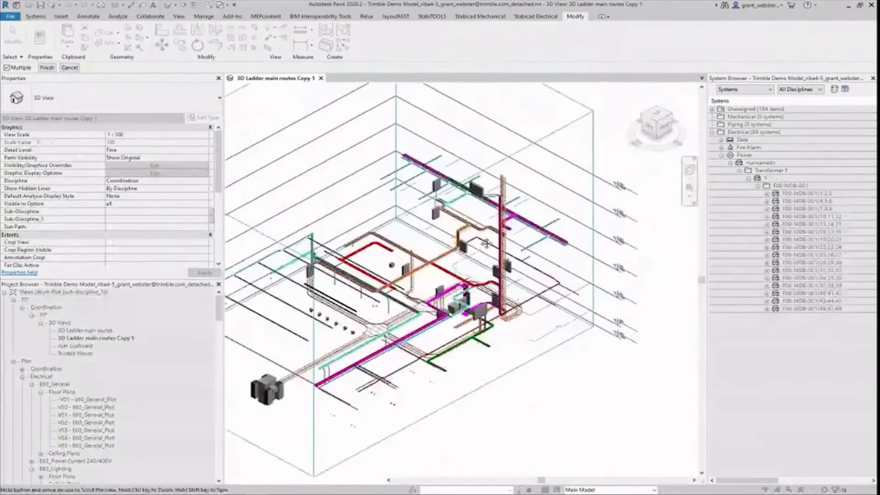
scroll(493, 275, up, 4)
scroll(445, 266, up, 3)
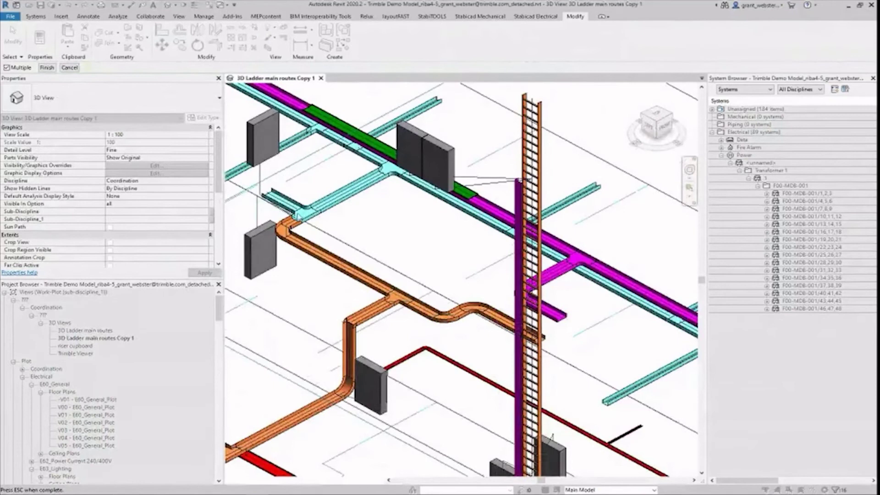
scroll(393, 241, down, 6)
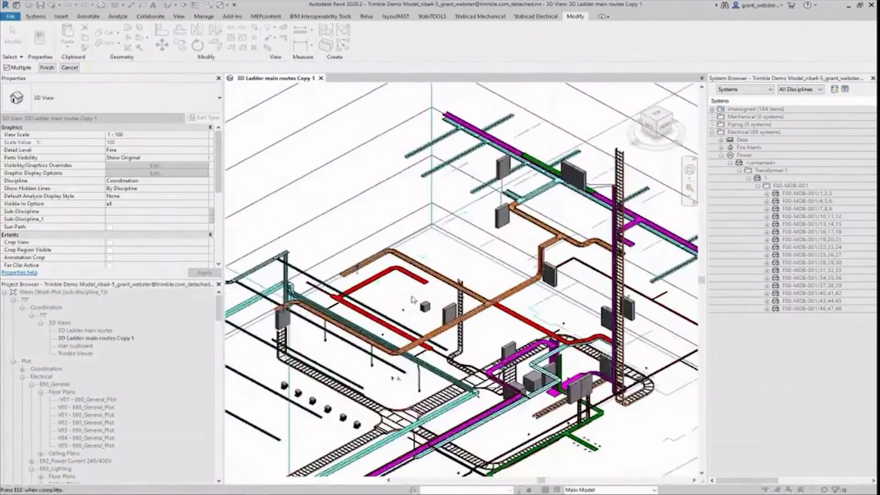
Select circuit F00-MDB-001/4,5,6, check the Auto Route options, and zoom into the orange tray.
key(Escape)
click(807, 201)
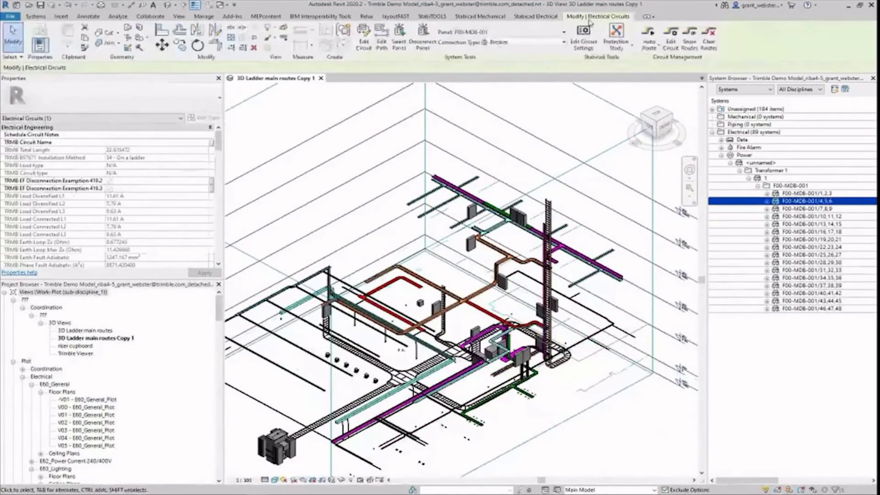
click(649, 46)
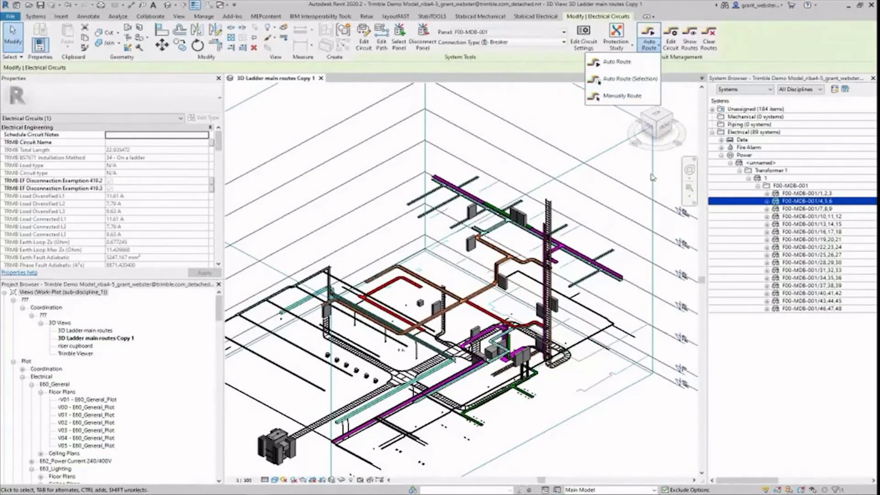
scroll(530, 252, up, 3)
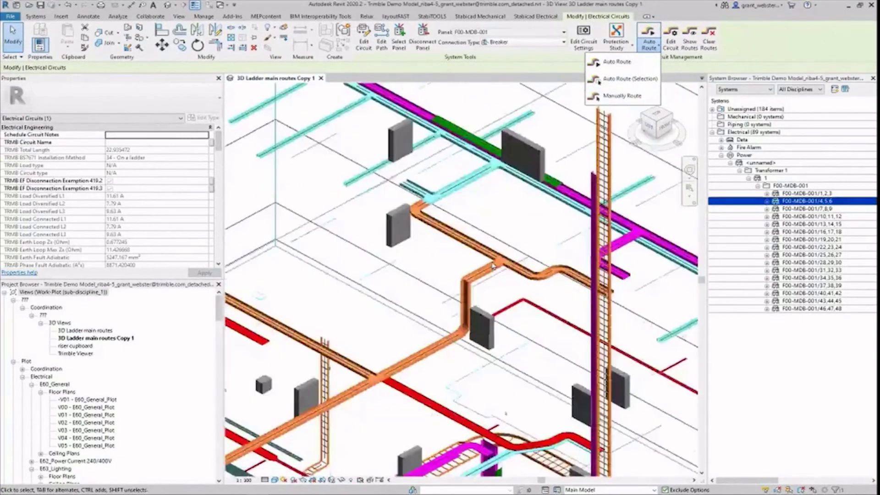
scroll(486, 274, up, 2)
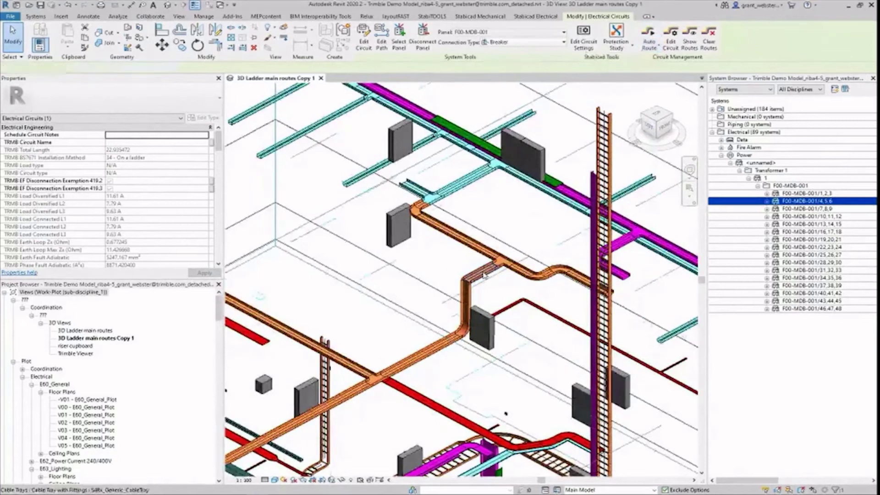
Inspect the orange cable tray segment's fill information and the three circuits it carries.
click(484, 275)
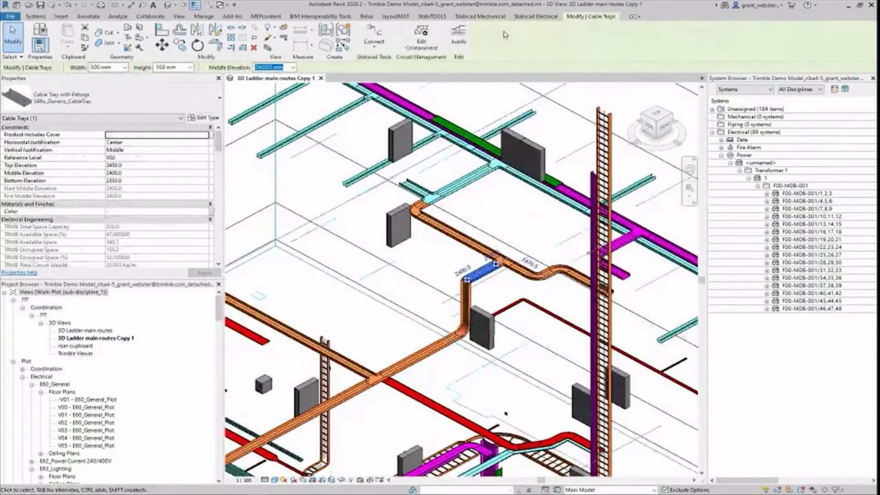
click(415, 41)
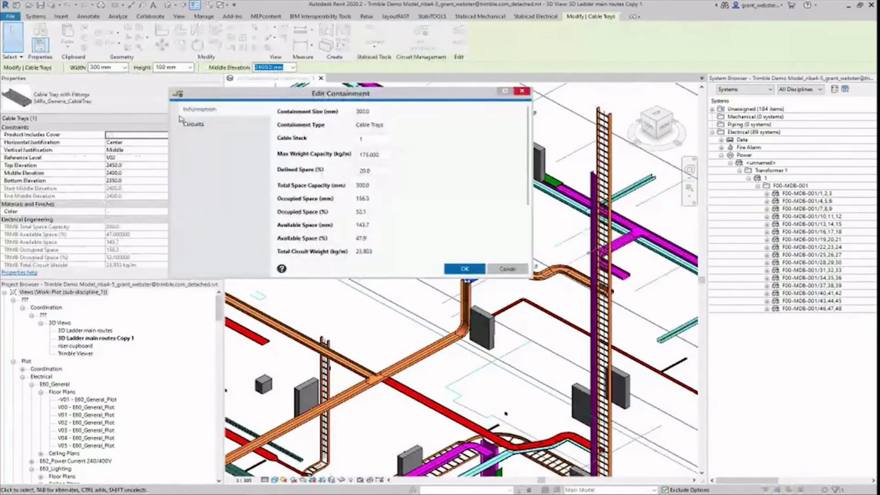
click(205, 128)
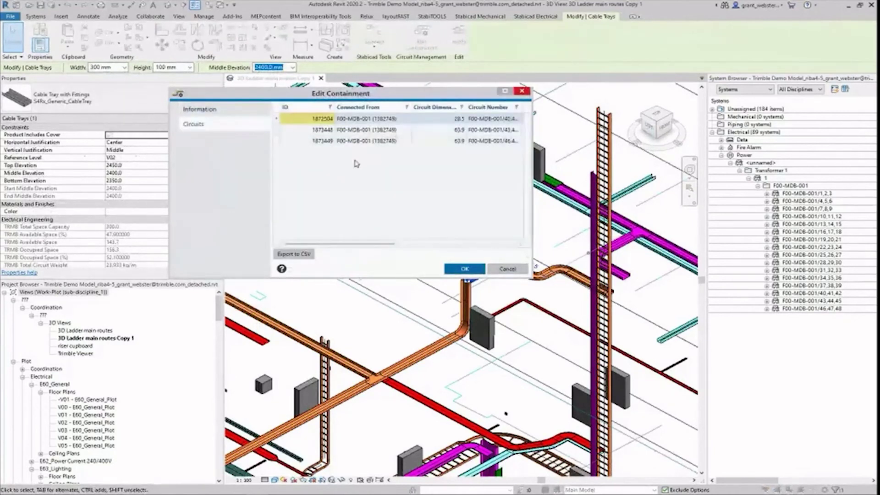
click(465, 269)
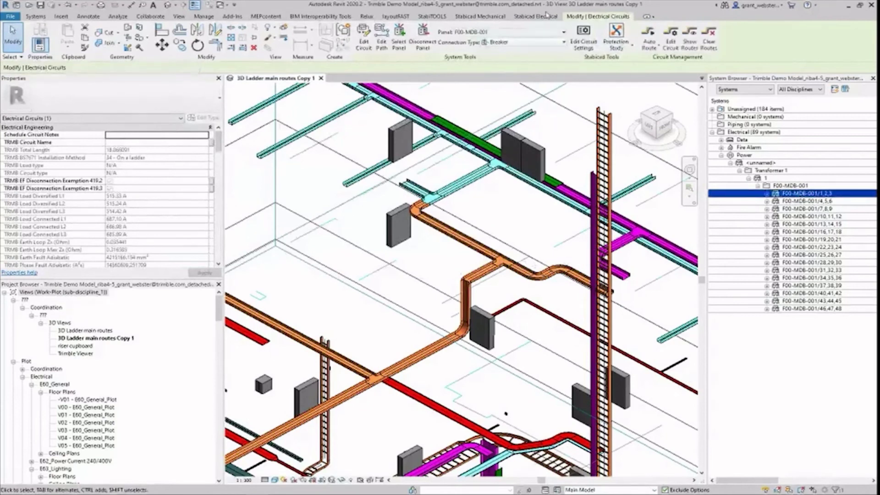
List the containment pieces that circuit F00-MDB-001/1,2,3 runs through.
click(671, 44)
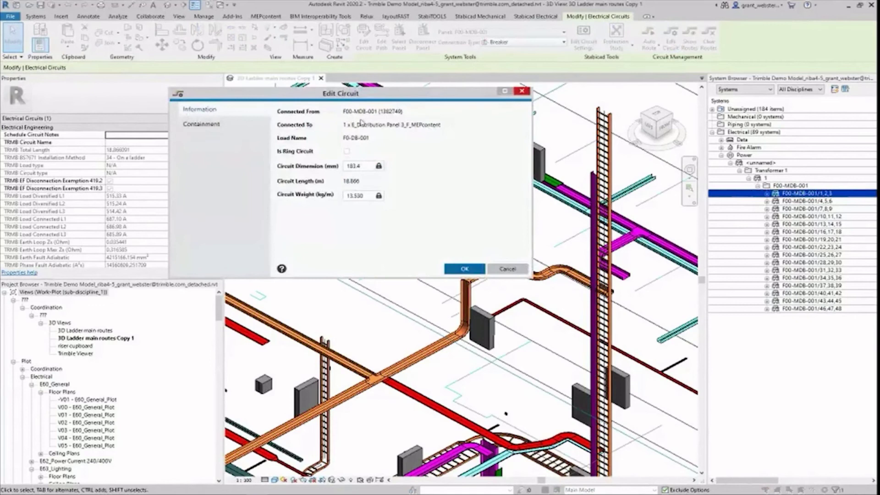
click(228, 127)
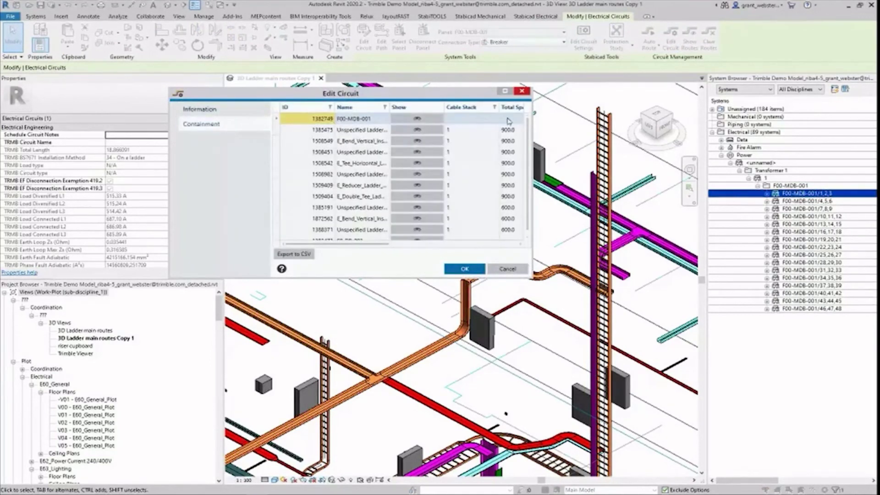
scroll(504, 137, down, 1)
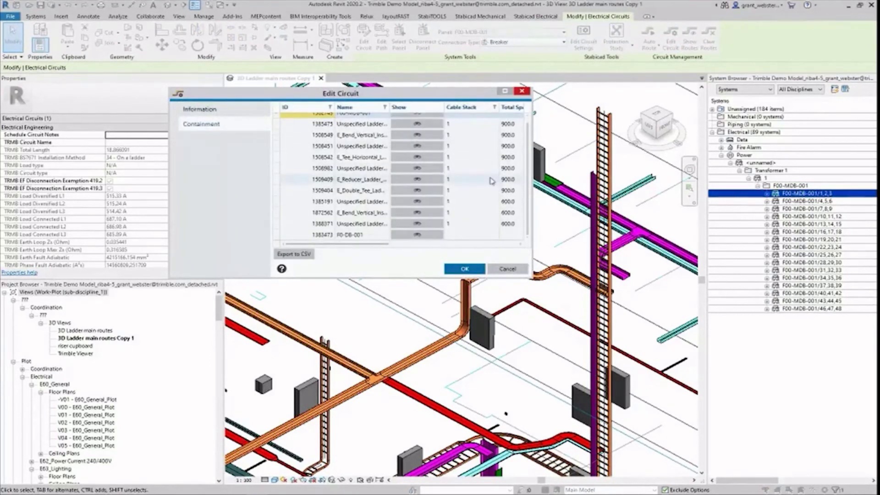
Show each containment piece in turn, from tray 1385475 to double tee fitting 1509404.
click(416, 124)
click(417, 135)
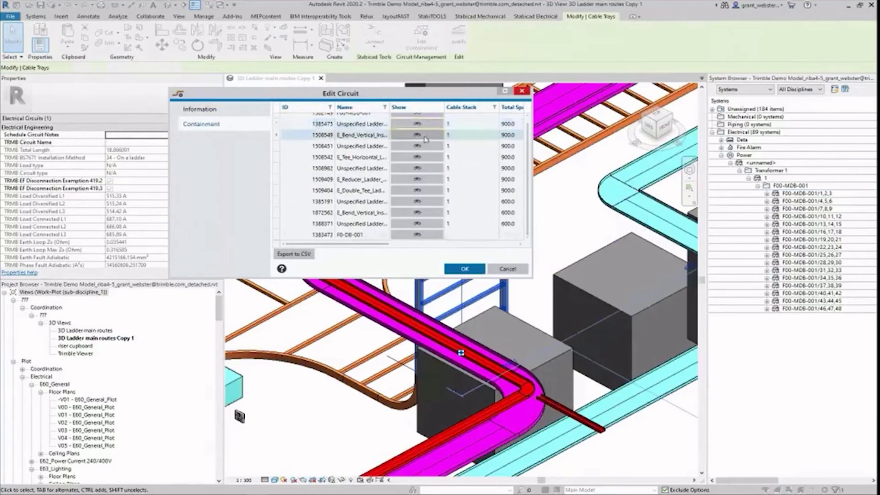
click(417, 146)
click(420, 158)
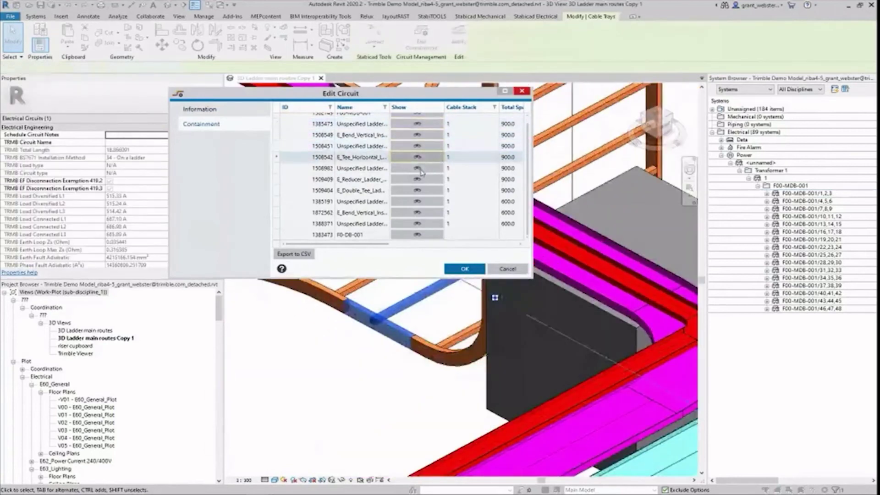
click(420, 169)
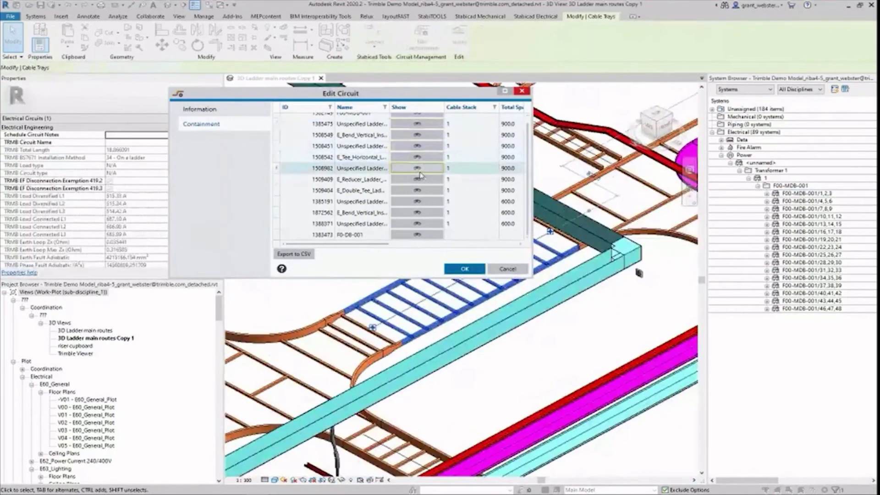
click(418, 179)
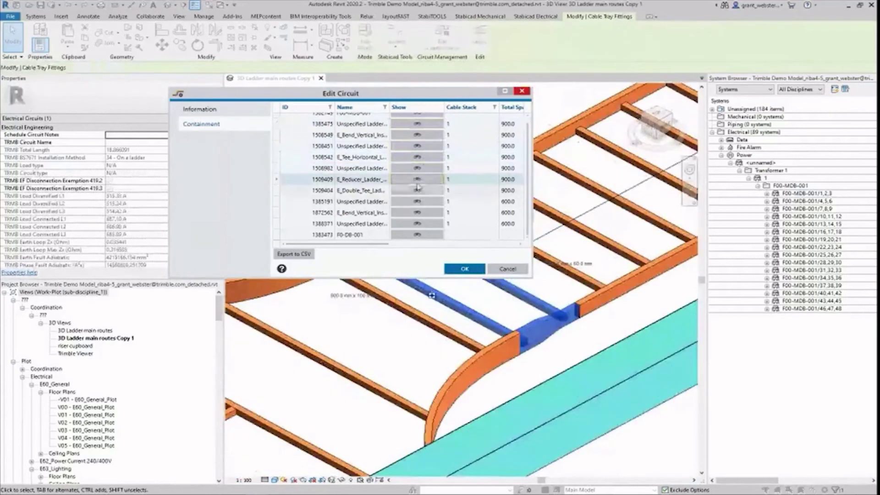
click(416, 190)
click(464, 269)
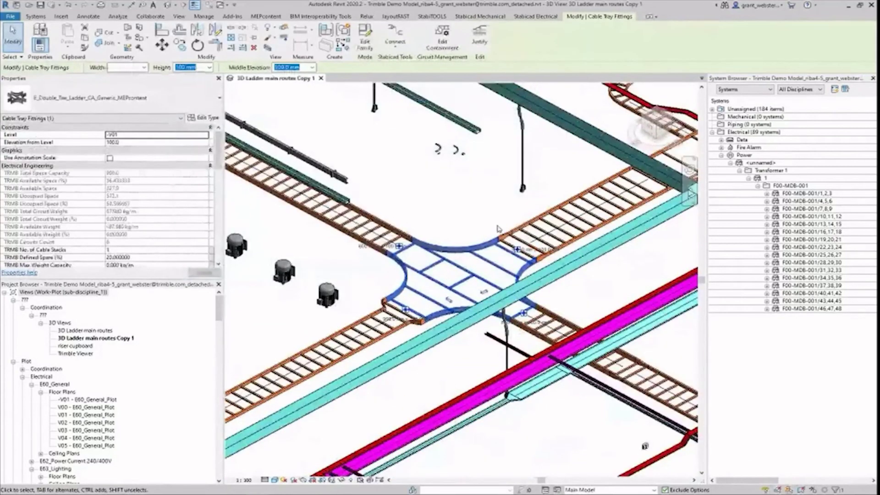